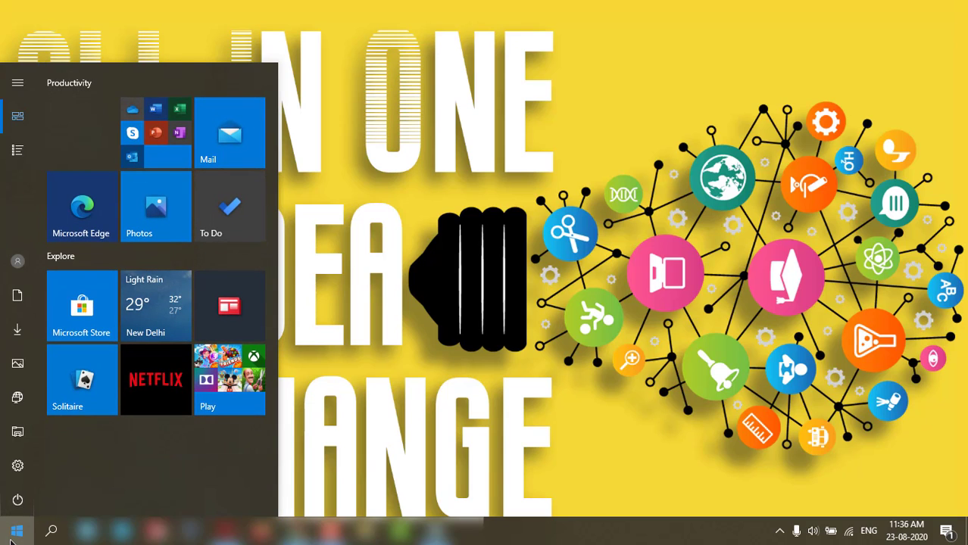
Open Command Prompt as administrator and run net.exe stop Superfetch.
{"action": "type", "text": "cmd"}
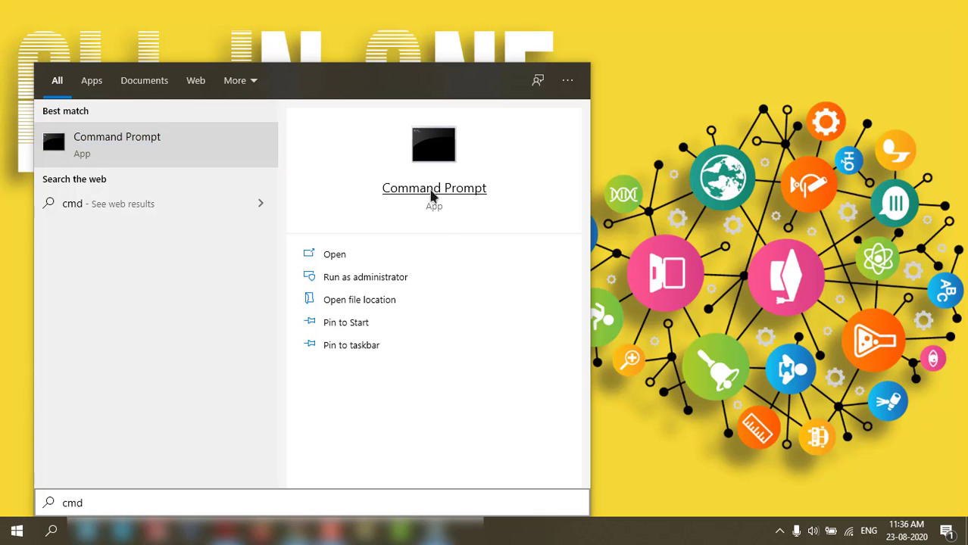
{"action": "right_click", "coordinate": [429, 191]}
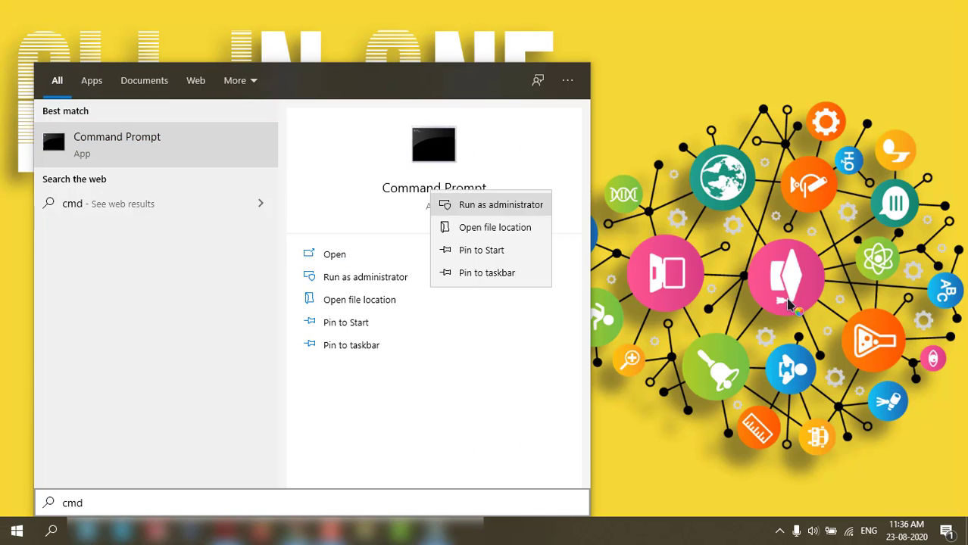
{"action": "left_click", "coordinate": [476, 206]}
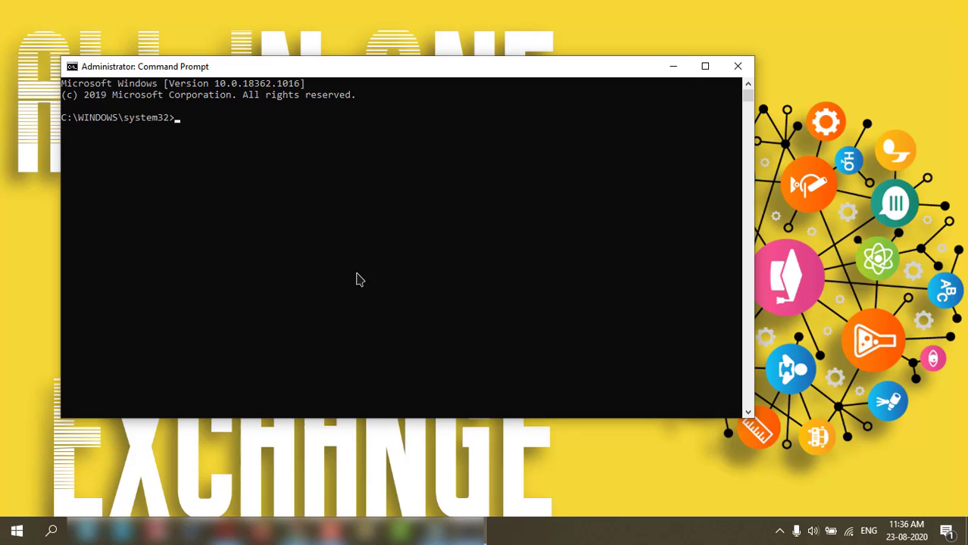
{"action": "type", "text": "net.exe stop Superfetch"}
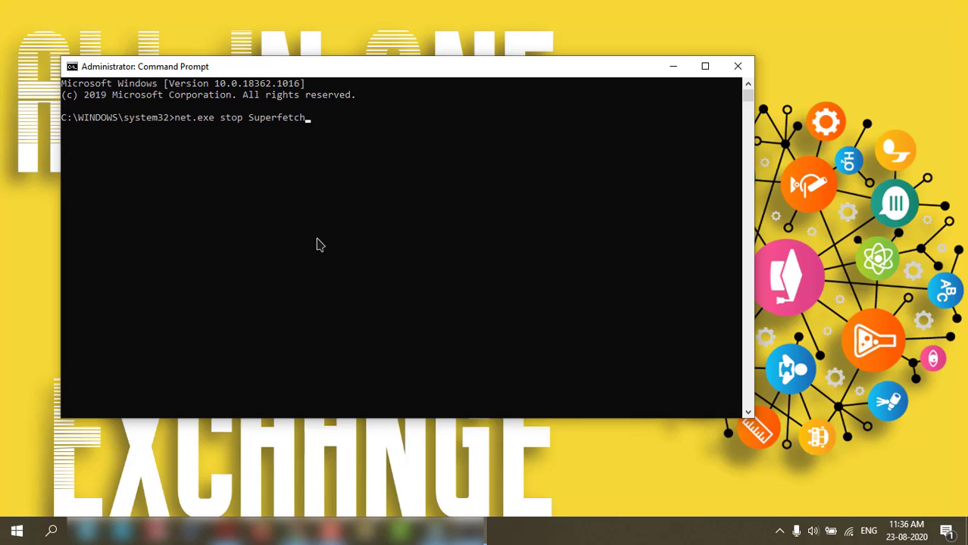
{"action": "key", "text": "Return"}
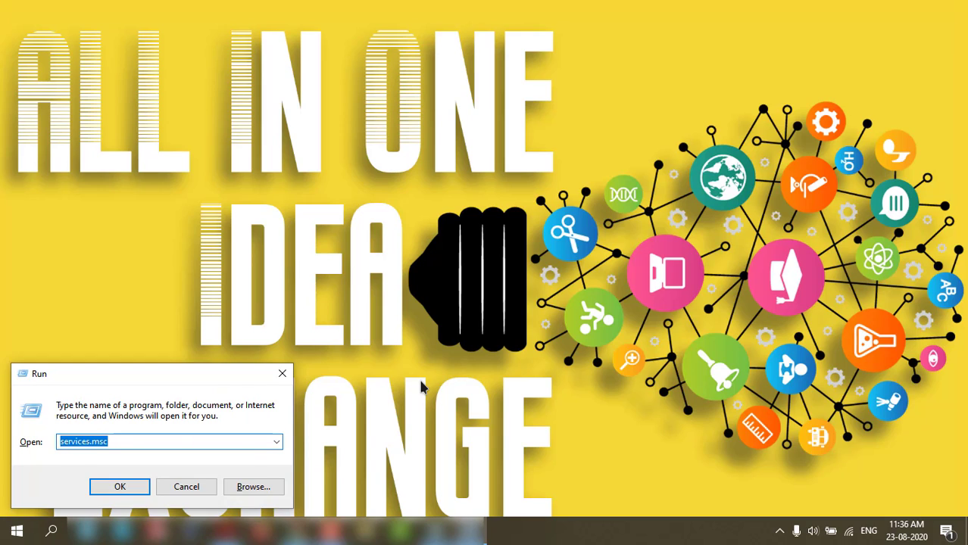
Launch the Registry Editor by running regedit.
{"action": "type", "text": "r"}
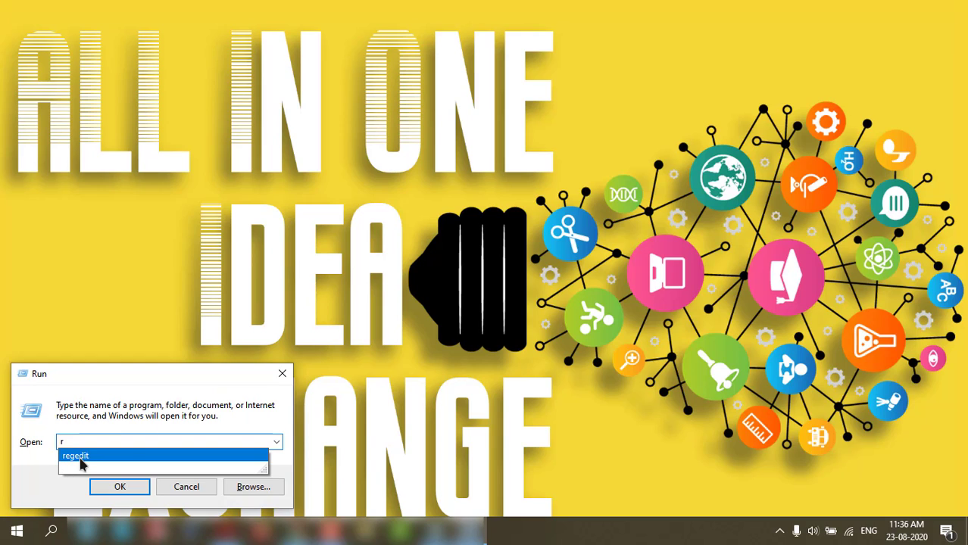
{"action": "left_click", "coordinate": [133, 457]}
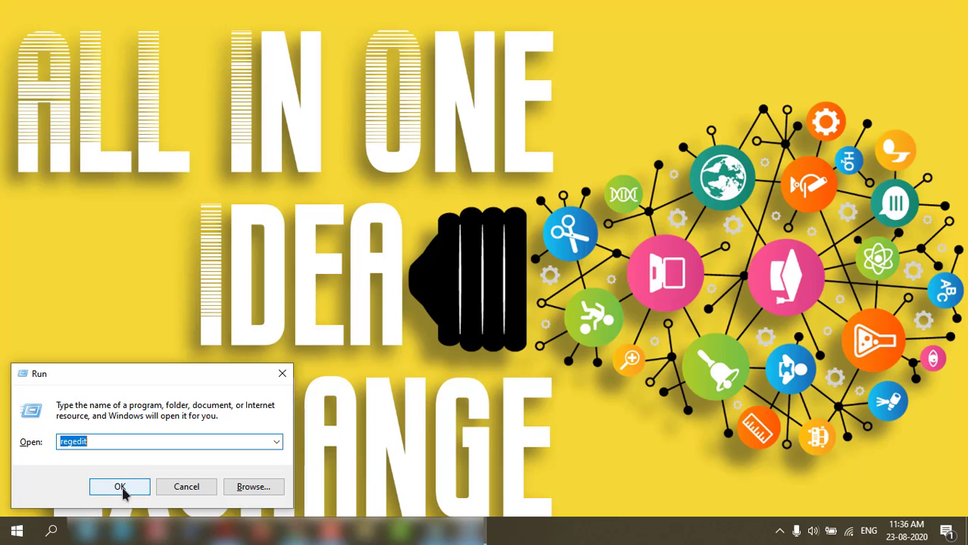
{"action": "left_click", "coordinate": [121, 488]}
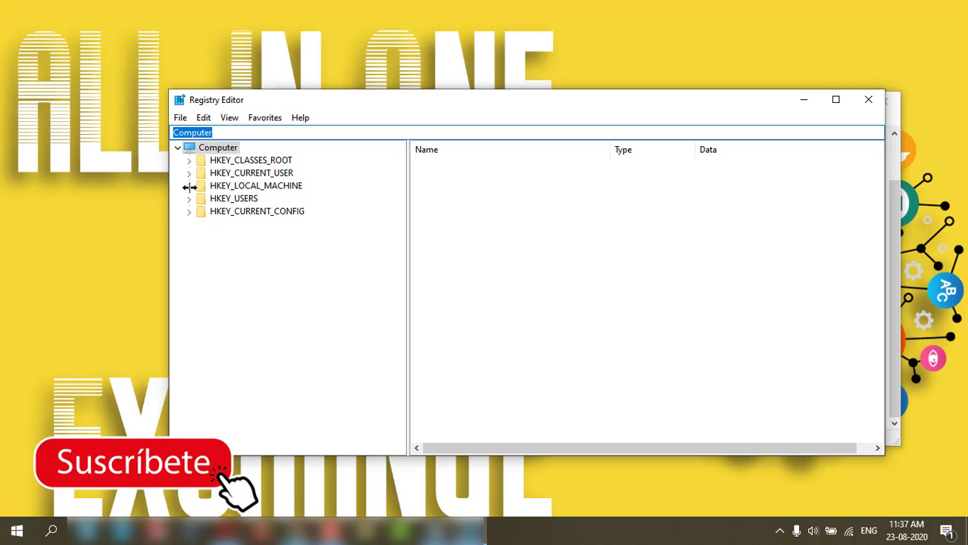
Expand the registry tree down to HKEY_LOCAL_MACHINE\SYSTEM\CurrentControlSet\Control.
{"action": "left_click", "coordinate": [190, 185]}
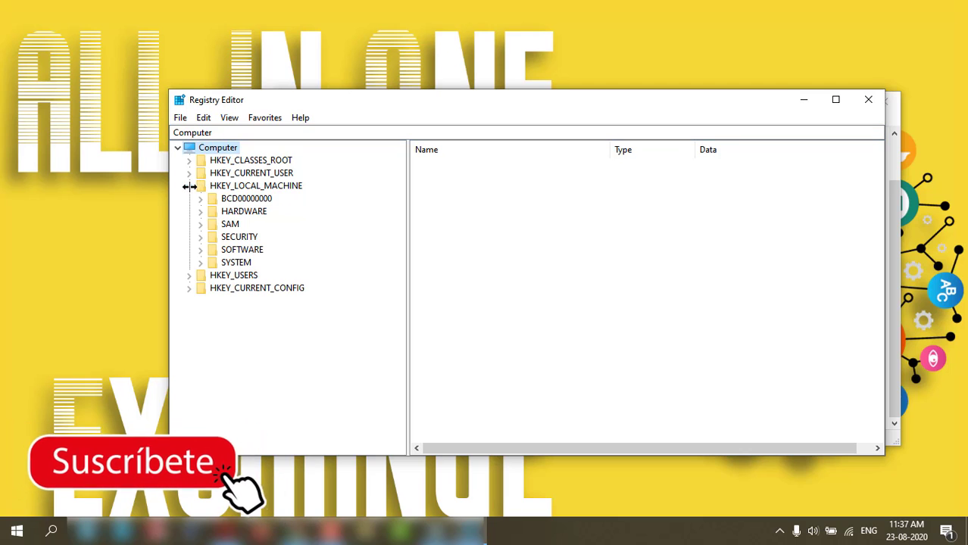
{"action": "left_click", "coordinate": [199, 262]}
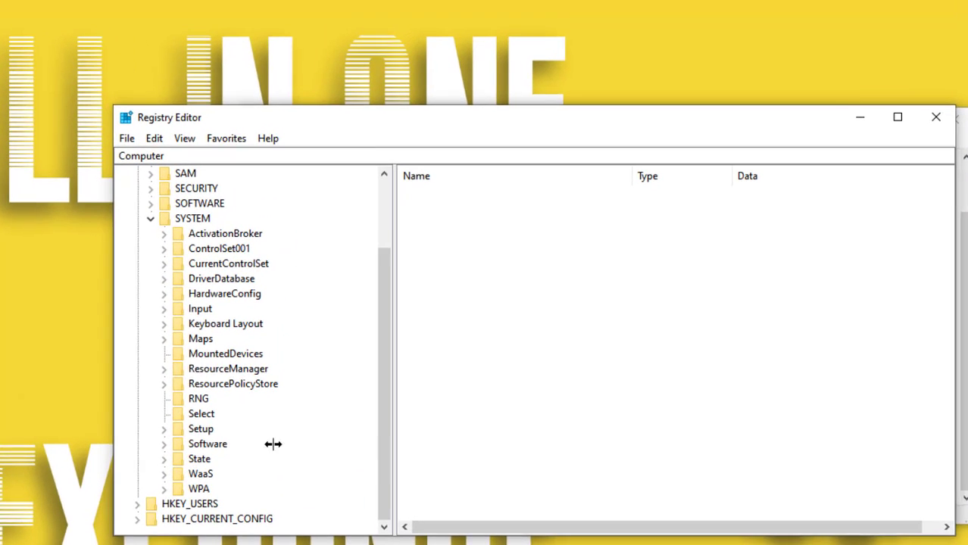
{"action": "left_click", "coordinate": [161, 267]}
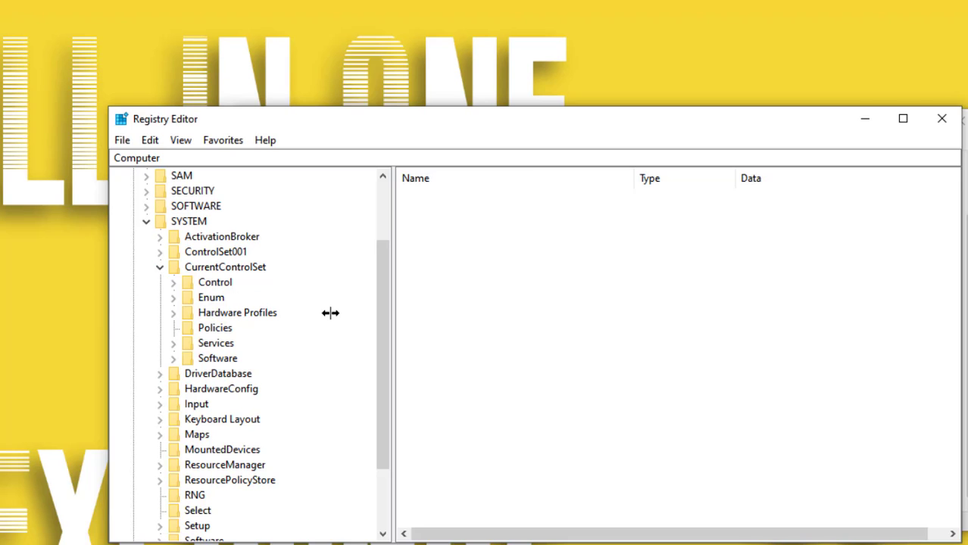
{"action": "left_click", "coordinate": [172, 282]}
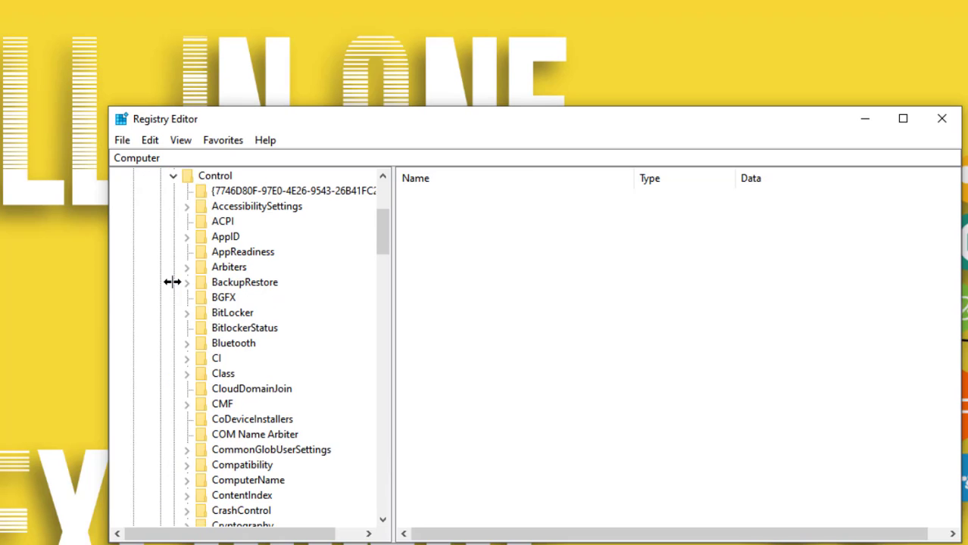
In the Session Manager\Memory Management key under Control, open ClearPageFileAtShutdown and accept value data 1 in hexadecimal.
{"action": "scroll", "coordinate": [288, 381], "scroll_direction": "down", "scroll_amount": 10}
{"action": "scroll", "coordinate": [287, 381], "scroll_direction": "down", "scroll_amount": 15}
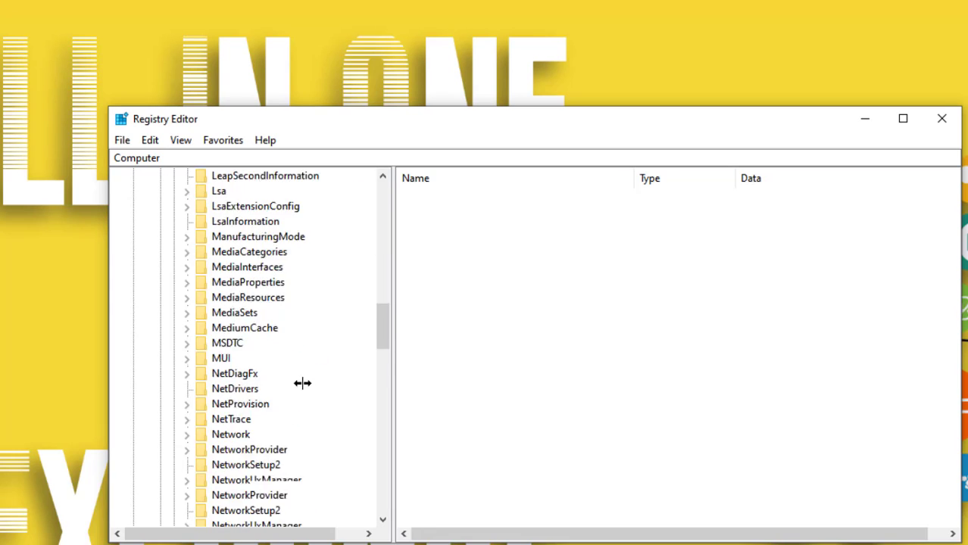
{"action": "double_click", "coordinate": [249, 352]}
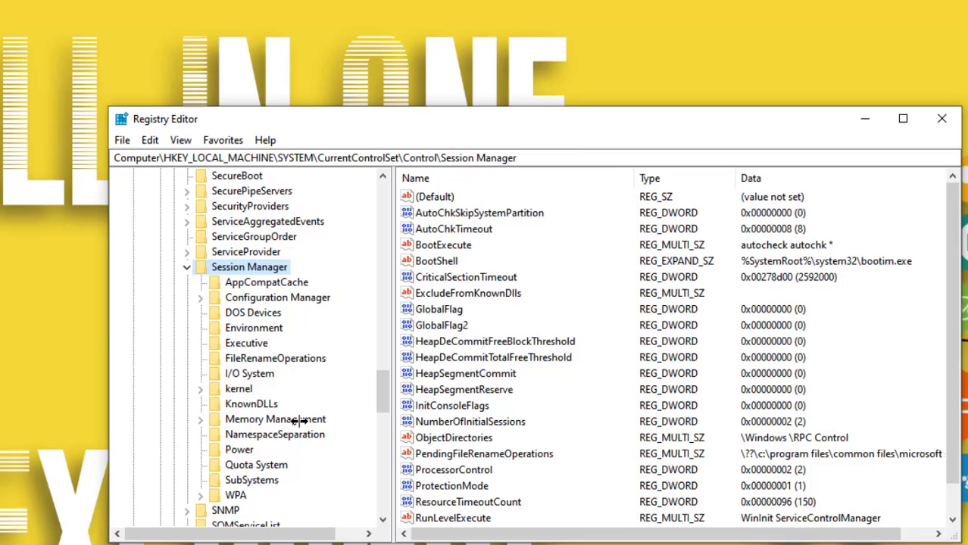
{"action": "left_click", "coordinate": [298, 420]}
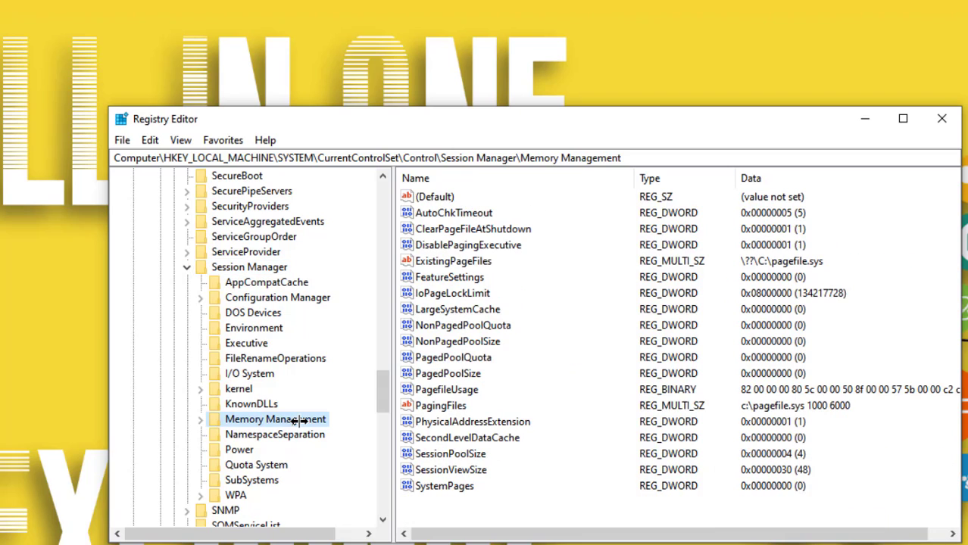
{"action": "double_click", "coordinate": [456, 230]}
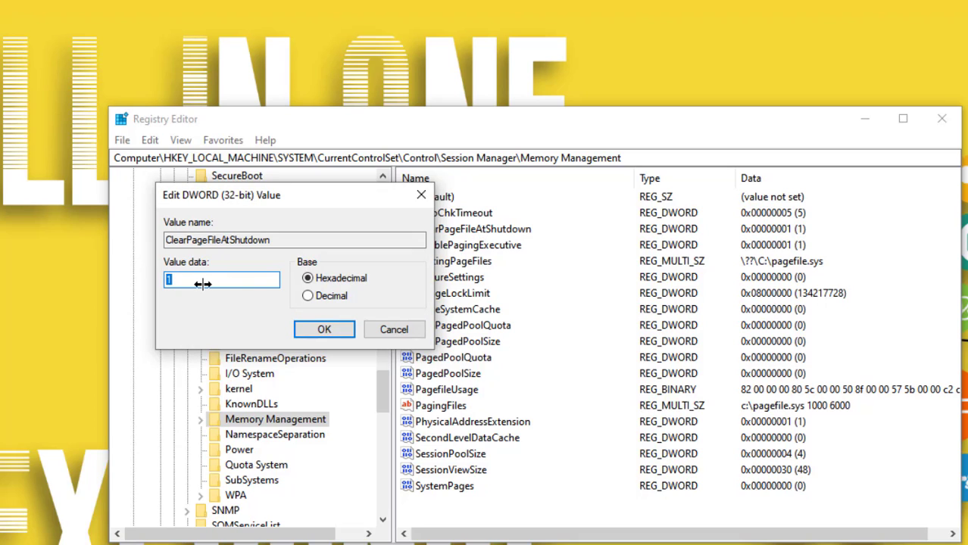
{"action": "left_click", "coordinate": [325, 330]}
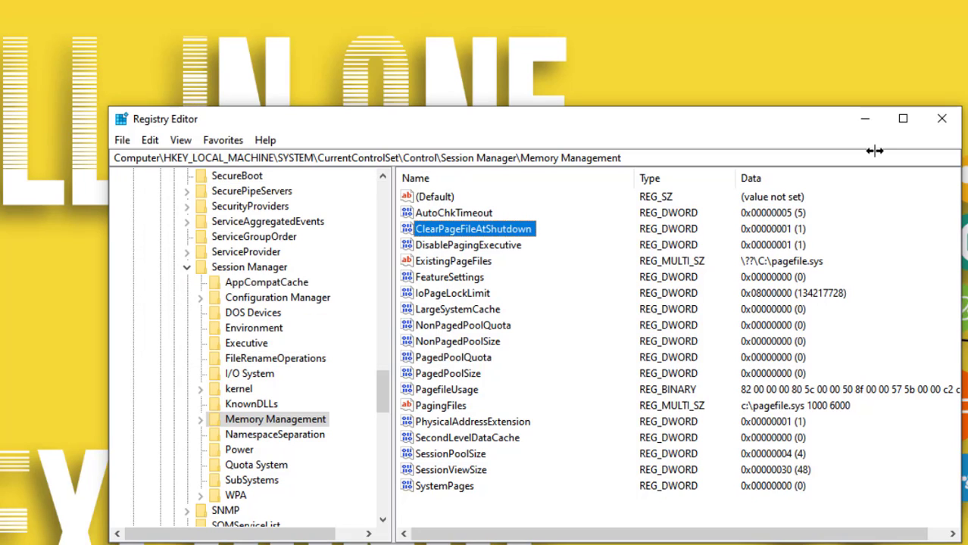
Collapse the expanded Session Manager branch and its parent keys so that only the root hives under Computer are listed.
{"action": "left_click", "coordinate": [186, 267]}
{"action": "scroll", "coordinate": [199, 303], "scroll_direction": "up", "scroll_amount": 13}
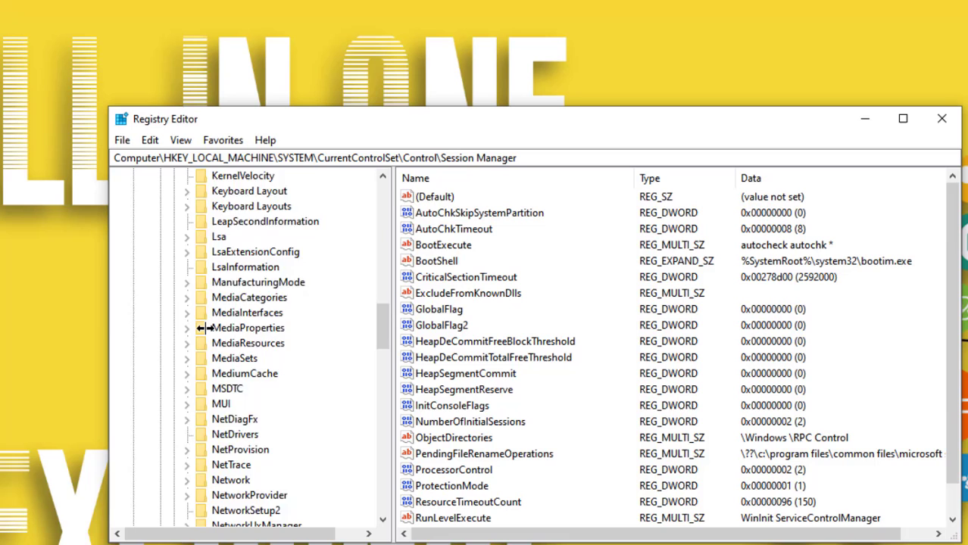
{"action": "scroll", "coordinate": [205, 328], "scroll_direction": "up", "scroll_amount": 20}
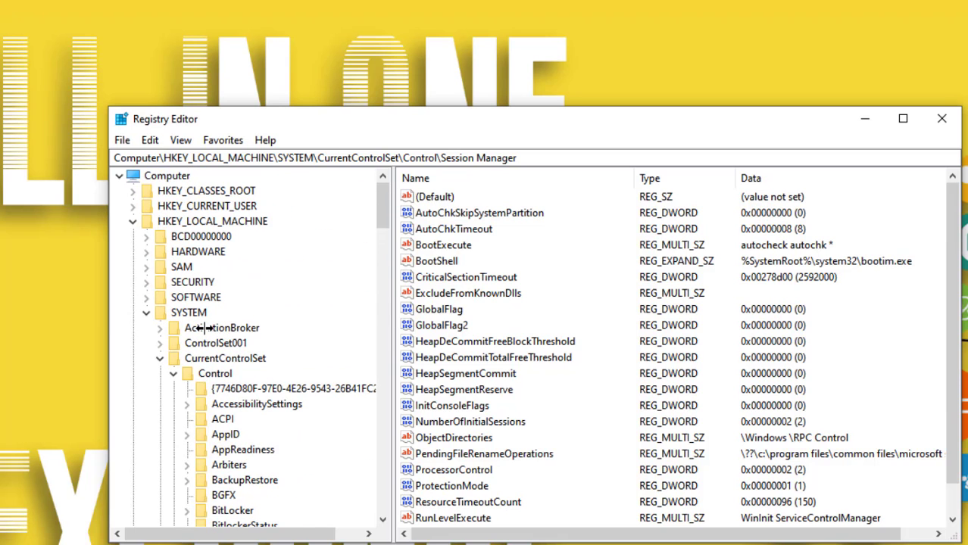
{"action": "key", "text": "Left"}
{"action": "key", "text": "Left"}
{"action": "key", "text": "Left"}
{"action": "key", "text": "Left"}
{"action": "key", "text": "Left"}
{"action": "key", "text": "Left"}
{"action": "key", "text": "Left"}
{"action": "key", "text": "Left"}
{"action": "key", "text": "Left"}
{"action": "key", "text": "Left"}
{"action": "key", "text": "Right"}
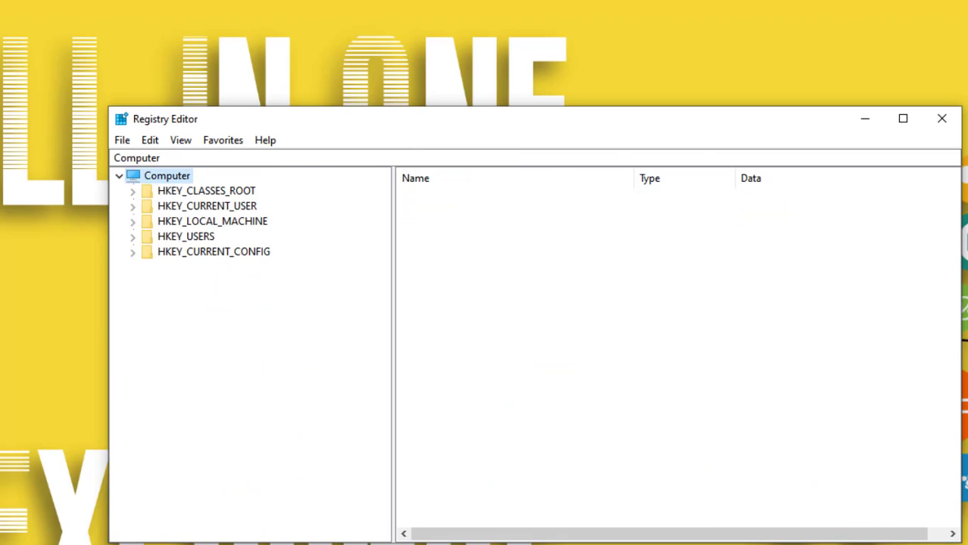
Open the registry key HKEY_LOCAL_MACHINE\SYSTEM\ControlSet001\Services\Ndu.
{"action": "left_click", "coordinate": [133, 221]}
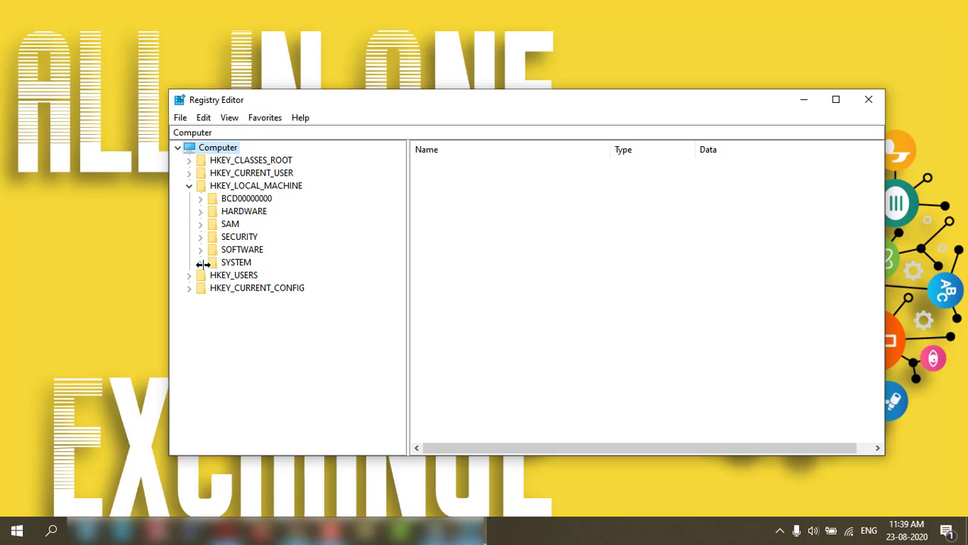
{"action": "left_click", "coordinate": [200, 262]}
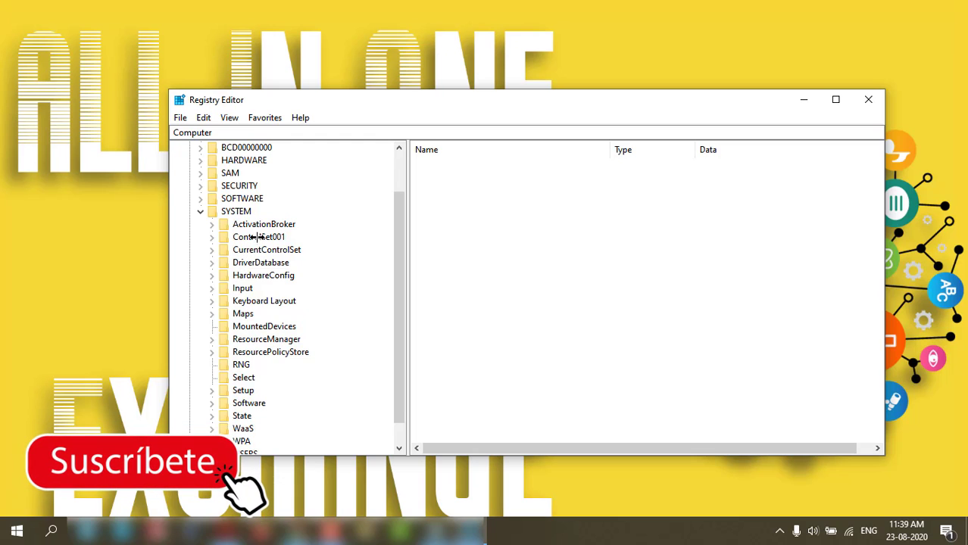
{"action": "left_click", "coordinate": [223, 237]}
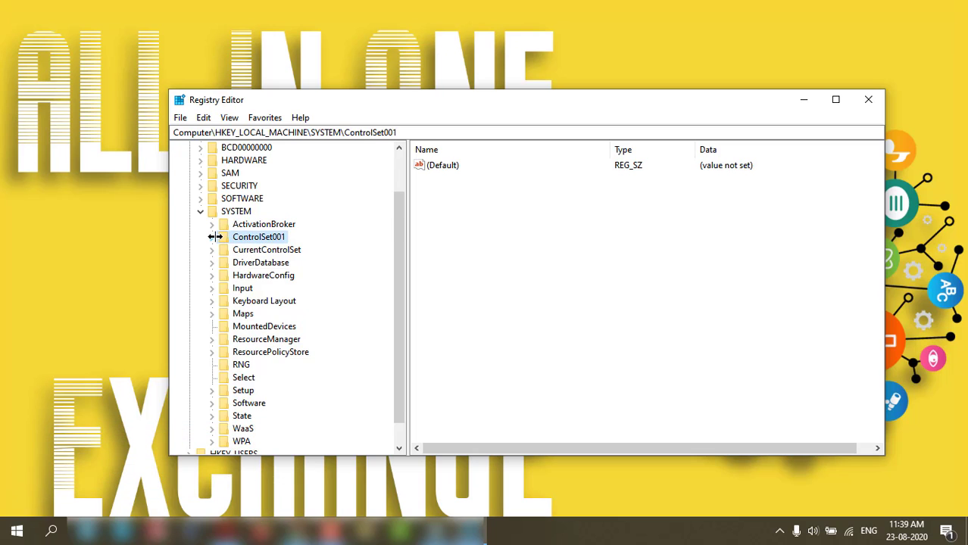
{"action": "left_click", "coordinate": [212, 237]}
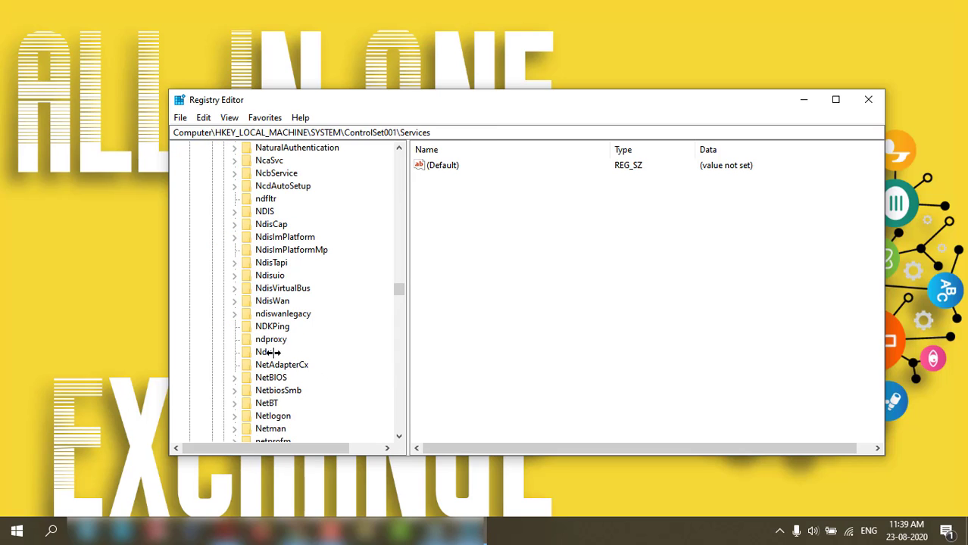
{"action": "left_click", "coordinate": [267, 352]}
Set the Ndu key's Start value data to 4 in hexadecimal.
{"action": "double_click", "coordinate": [435, 247]}
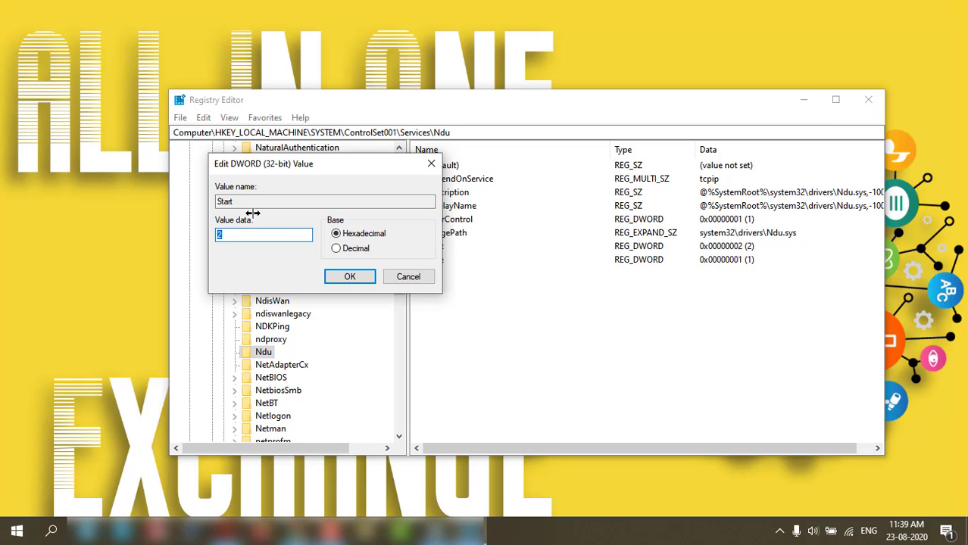
{"action": "type", "text": "4"}
{"action": "left_click", "coordinate": [339, 277]}
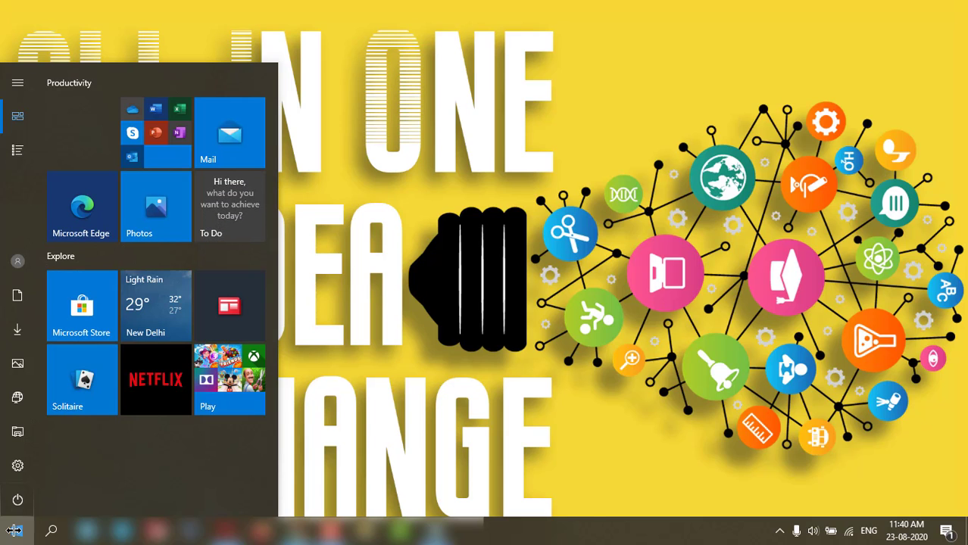
Search Windows for "memo" and open Windows Memory Diagnostic.
{"action": "type", "text": "memo"}
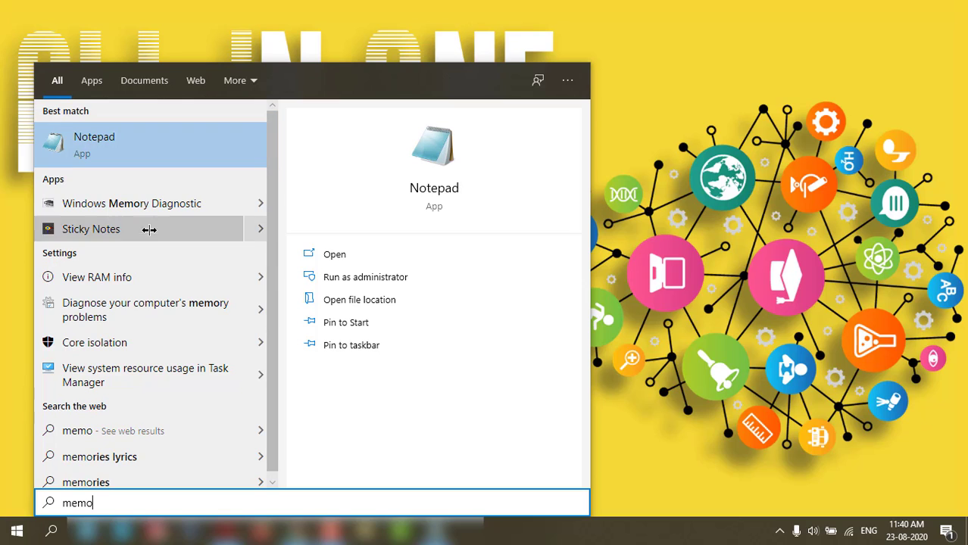
{"action": "left_click", "coordinate": [160, 203]}
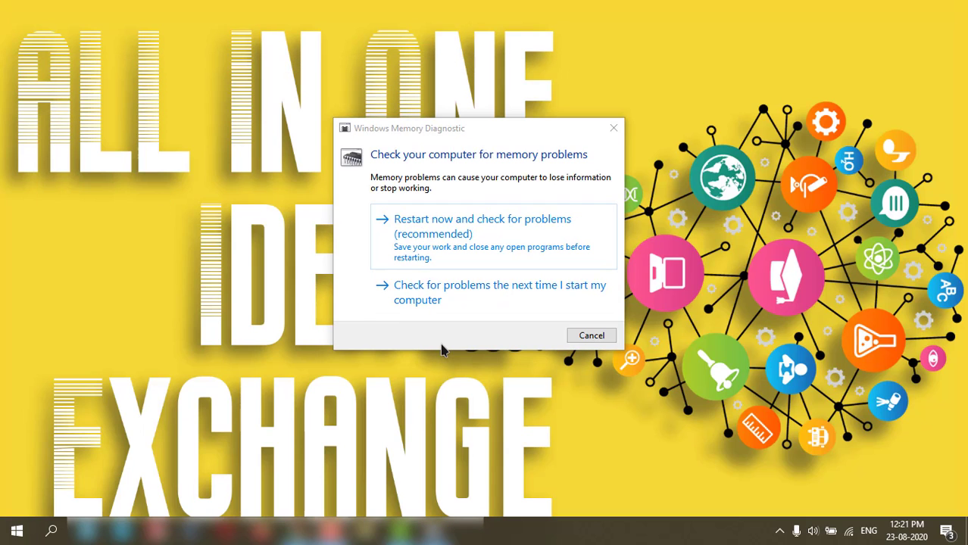